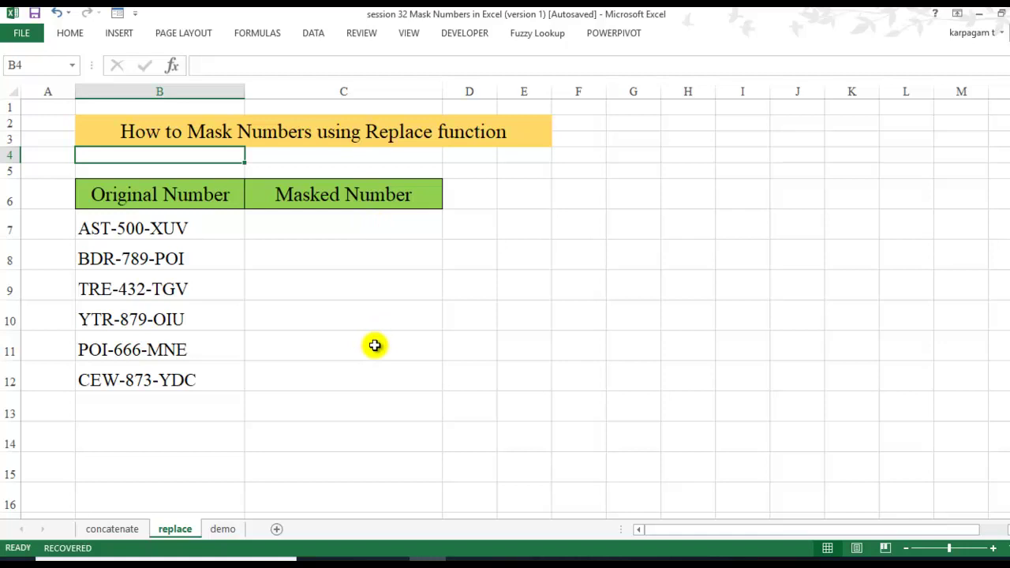
Look through the list of available text functions, including REPLACE, without inserting any of them.
click(224, 529)
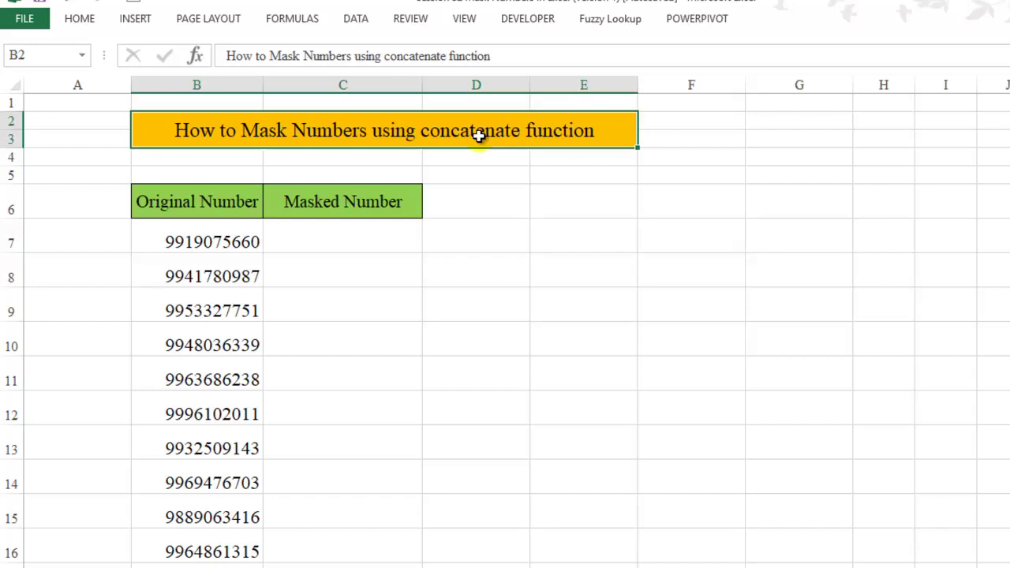
click(284, 19)
click(264, 91)
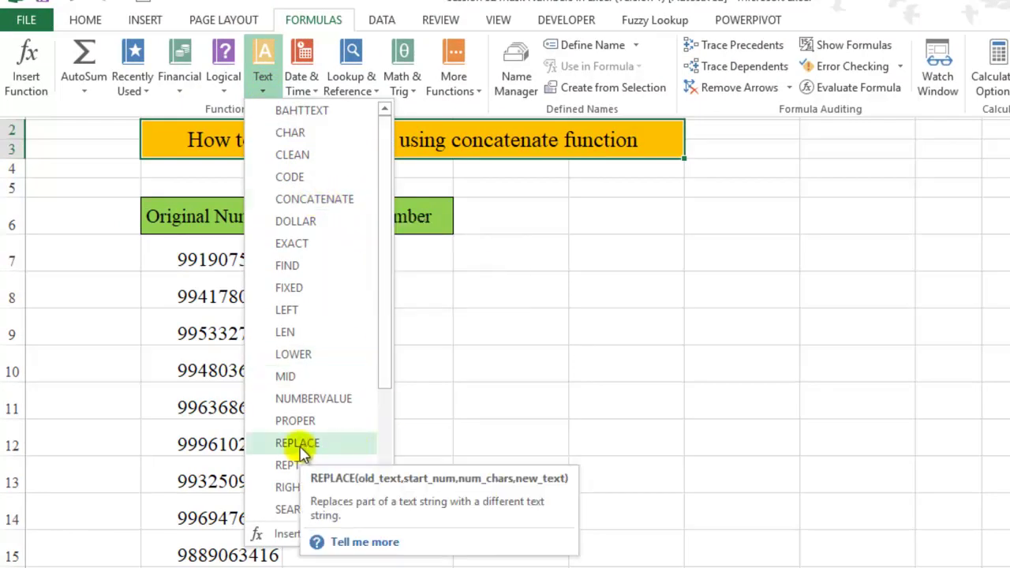
click(485, 436)
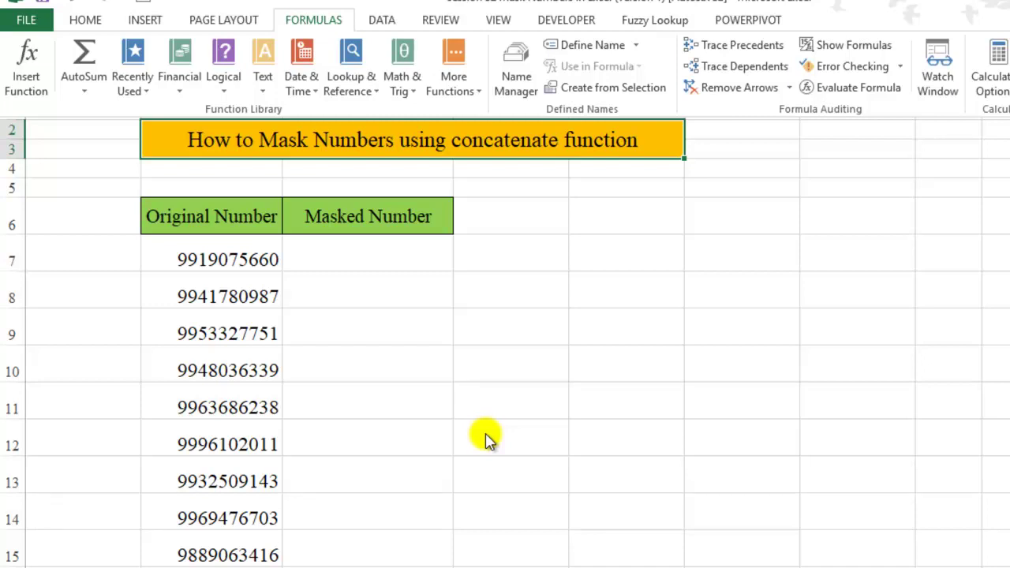
Begin a CONCATENATE formula in C7 with the six-asterisk mask "******" as its first text argument.
click(358, 260)
click(357, 260)
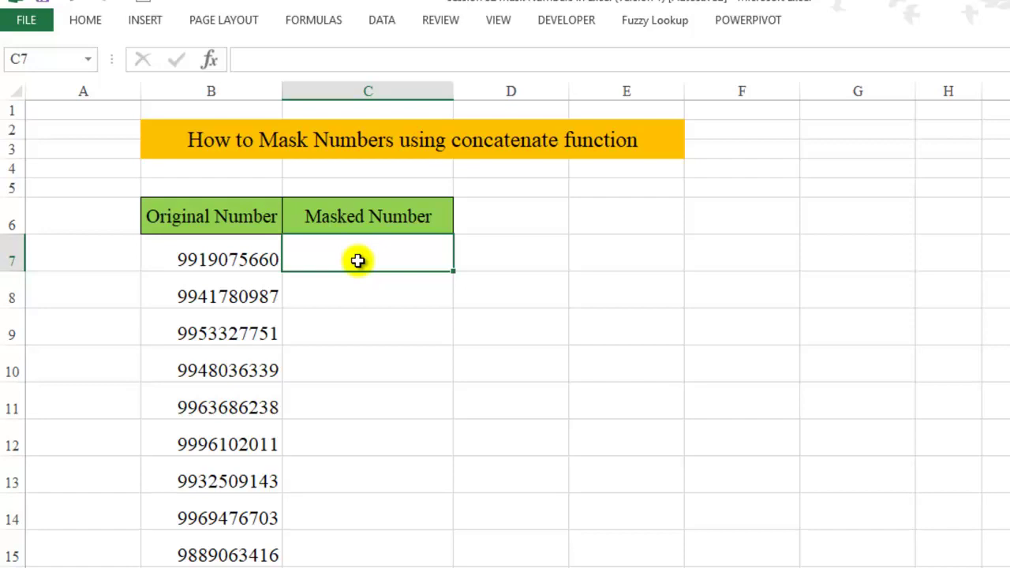
text(=con)
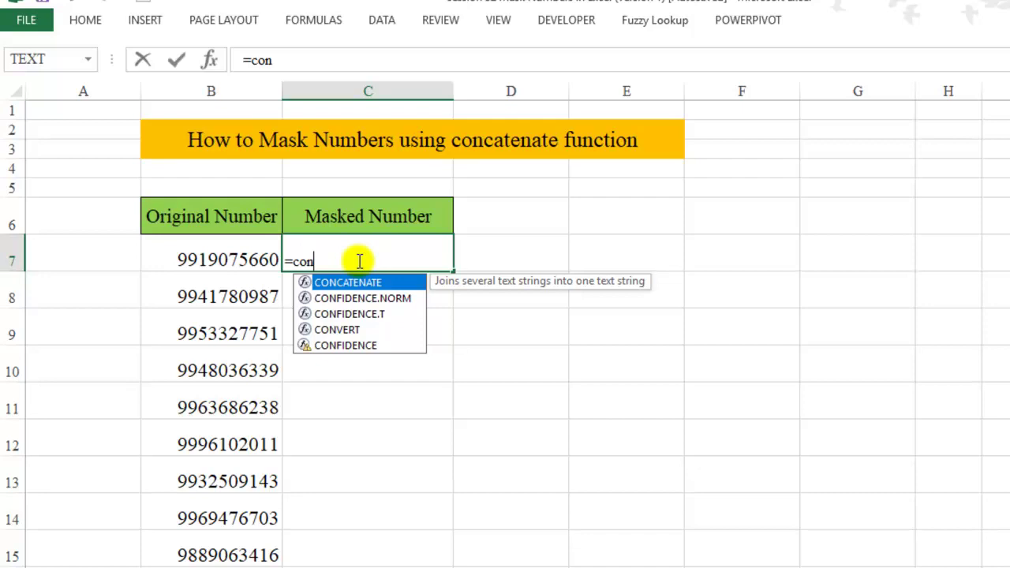
key(Tab)
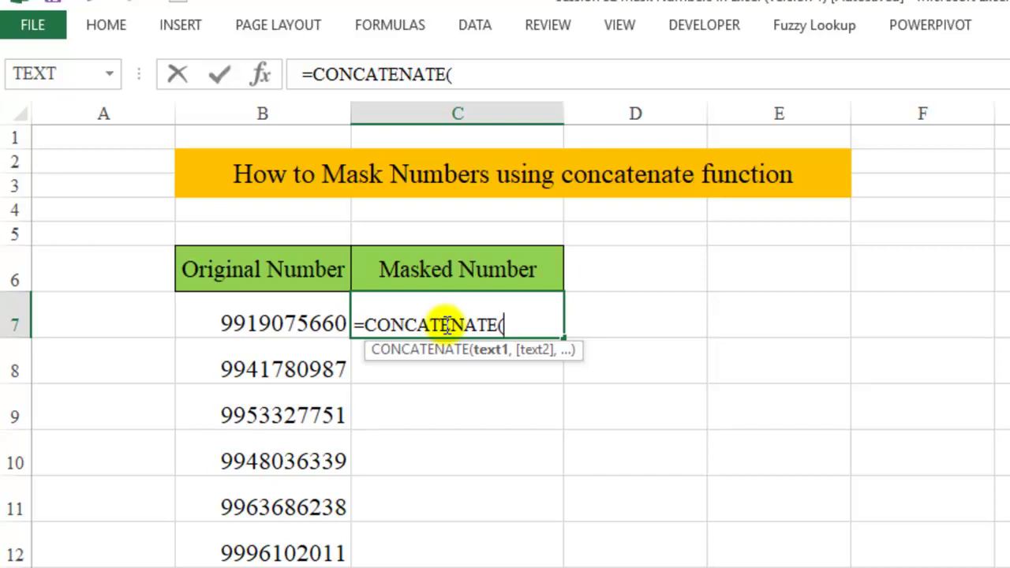
text("******)
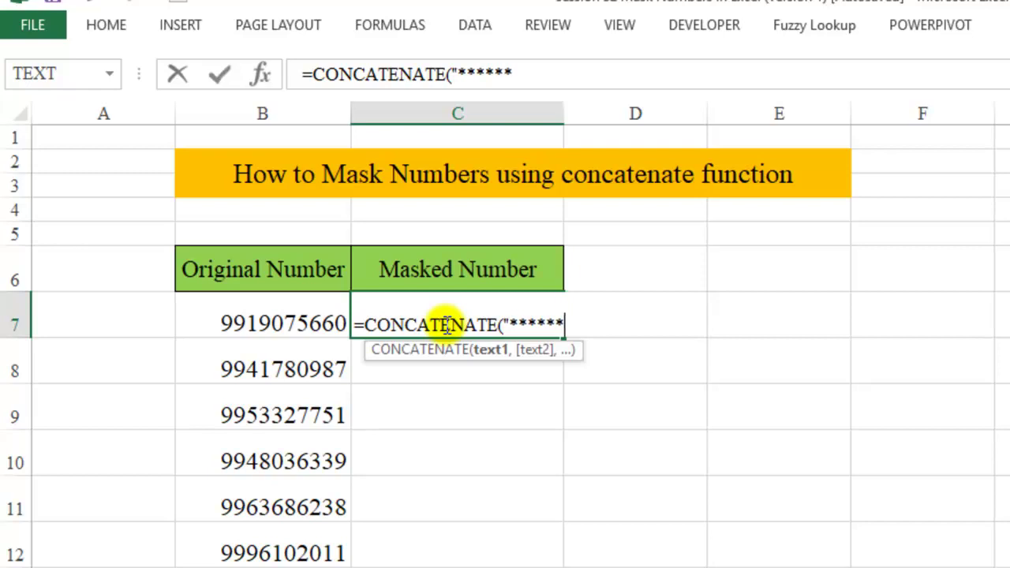
text(")
text(,)
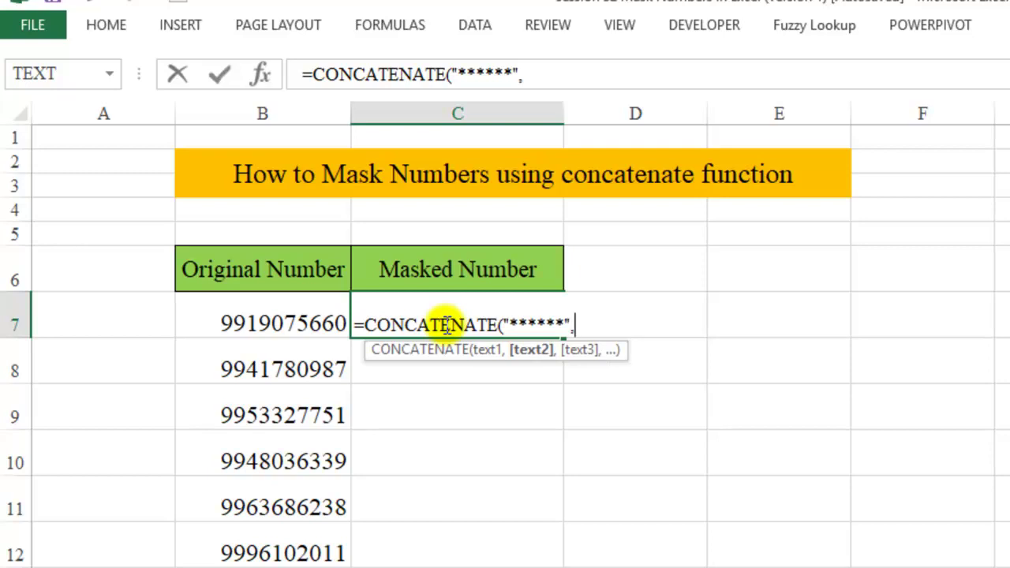
Complete the C7 formula with RIGHT(B7,4) as the second text argument and enter it.
text(ri)
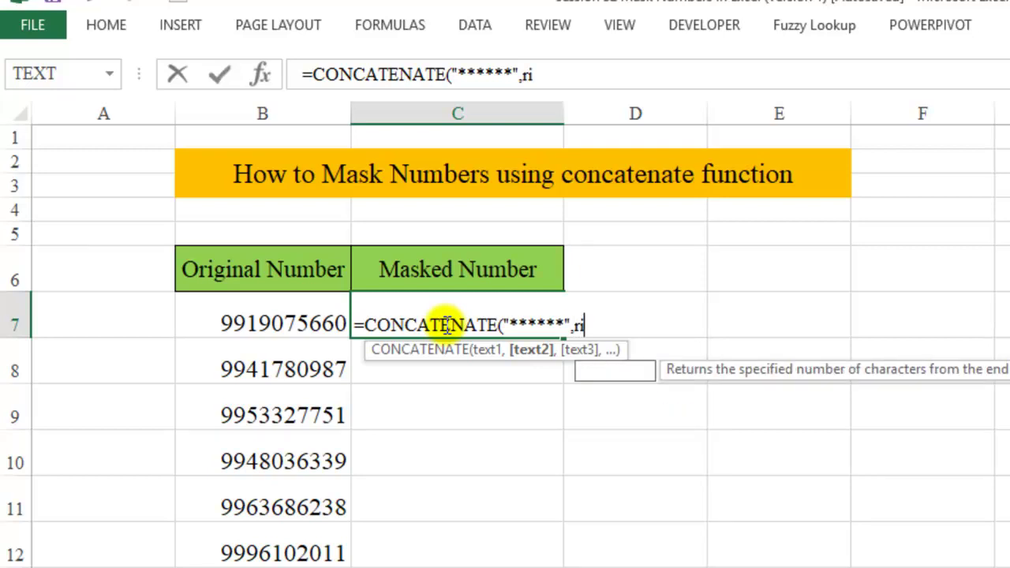
text(gh)
key(Tab)
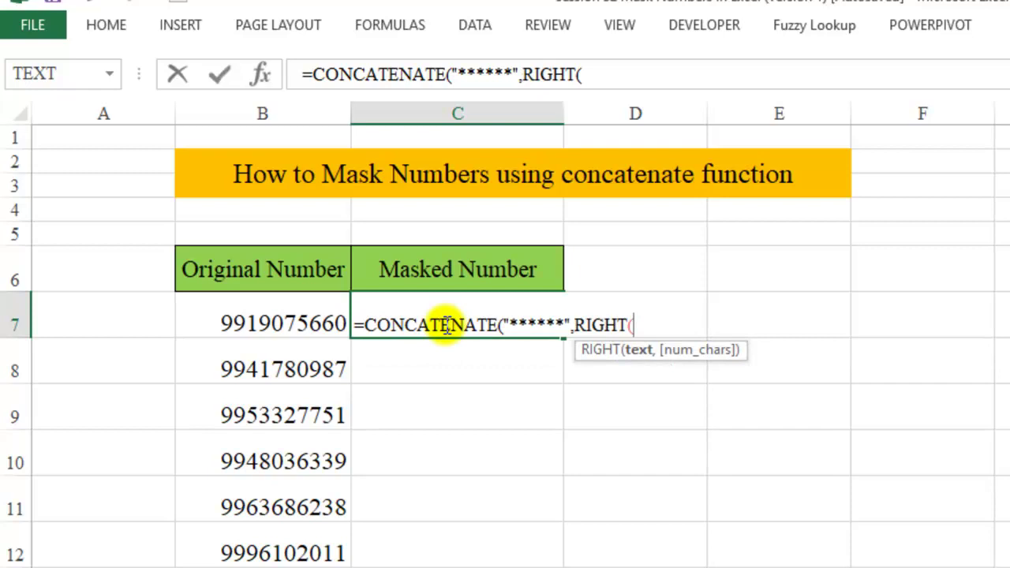
click(250, 329)
text(,)
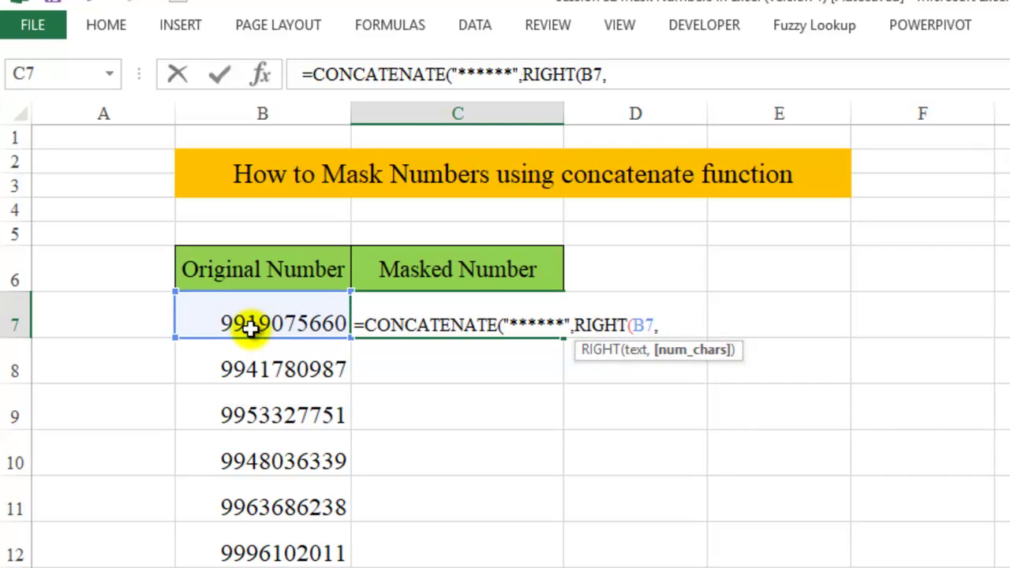
text(4)
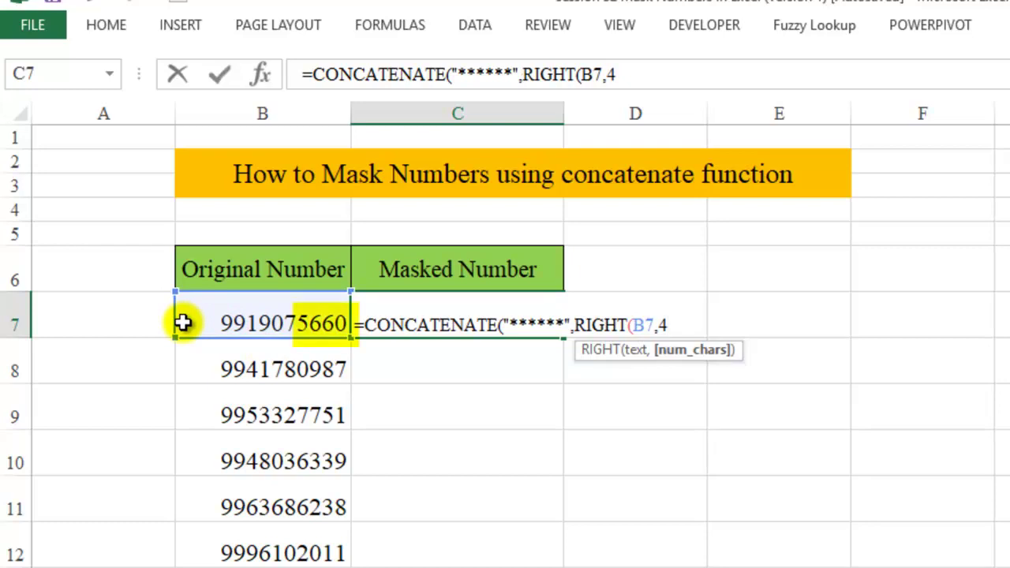
text())
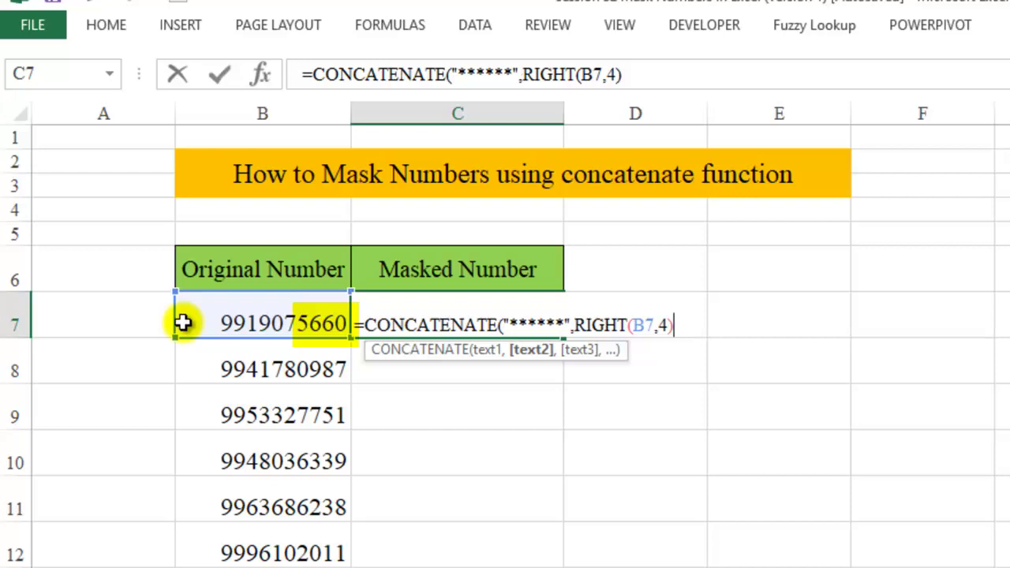
text())
key(Return)
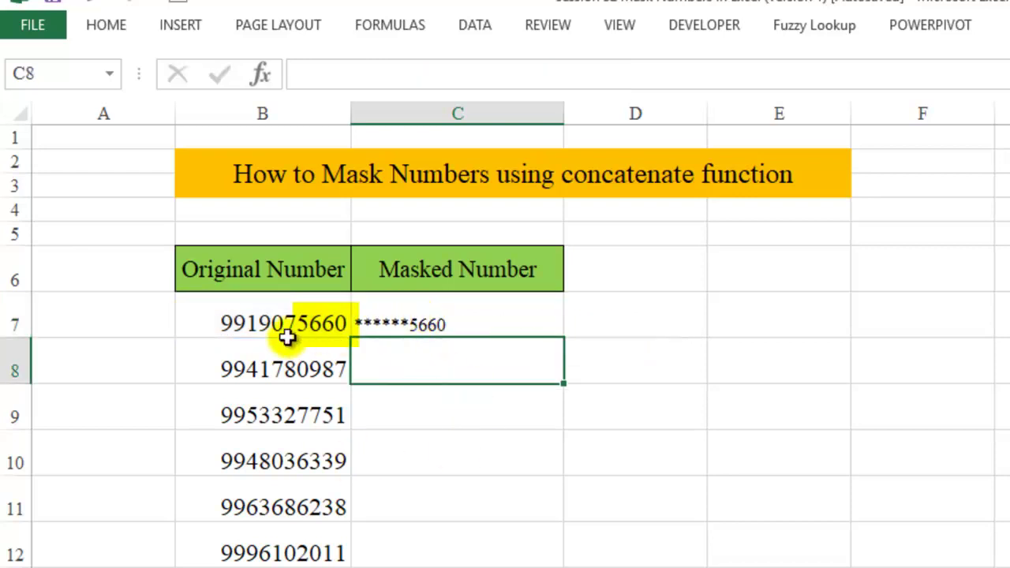
Fill the masking formula from C7 down the Masked Number column to C17.
click(487, 321)
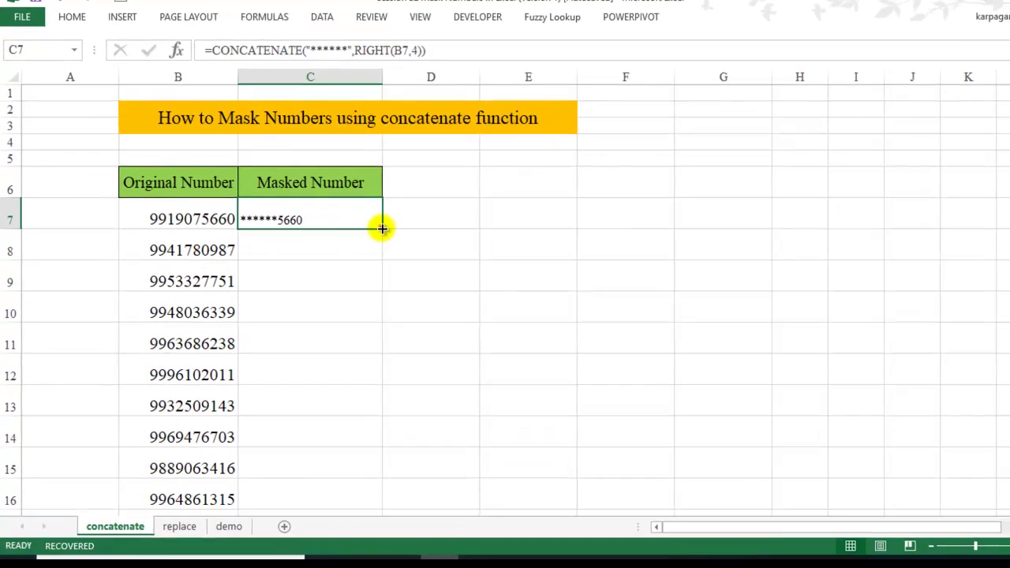
double_click(382, 229)
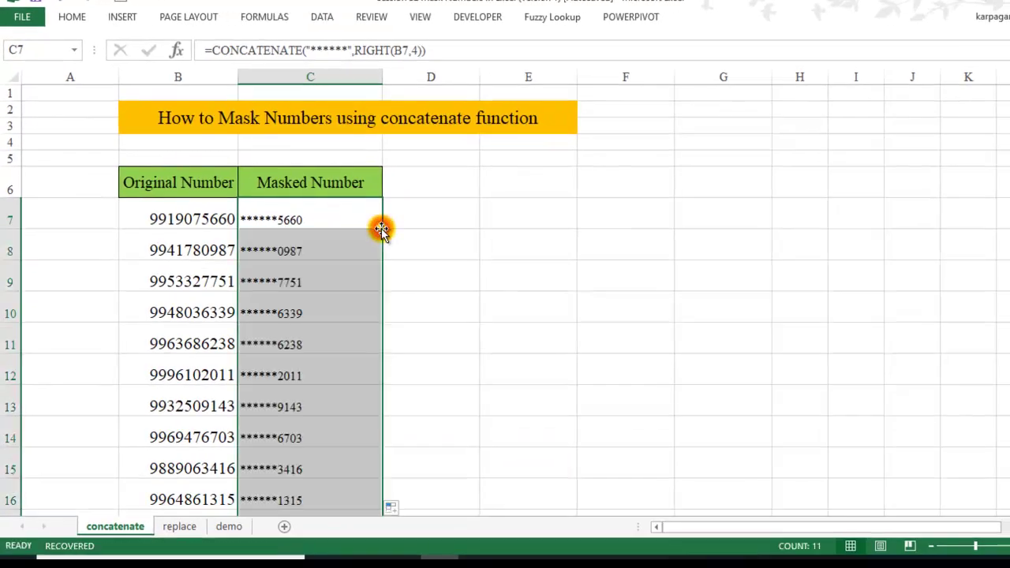
scroll(321, 311, down, 3)
scroll(320, 363, up, 2)
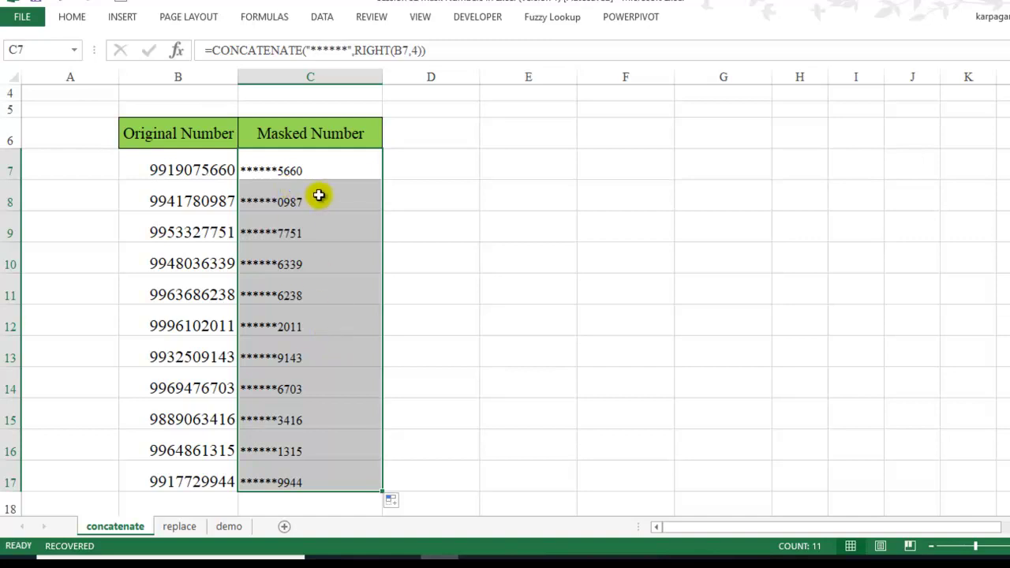
Set the RIGHT function's number of characters in the C7 formula to 2.
click(289, 169)
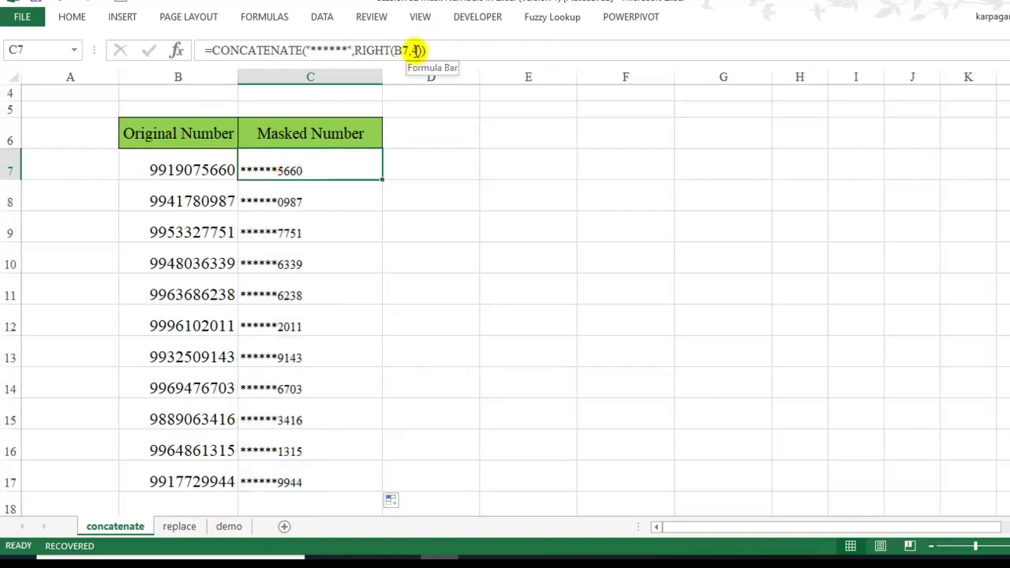
click(417, 51)
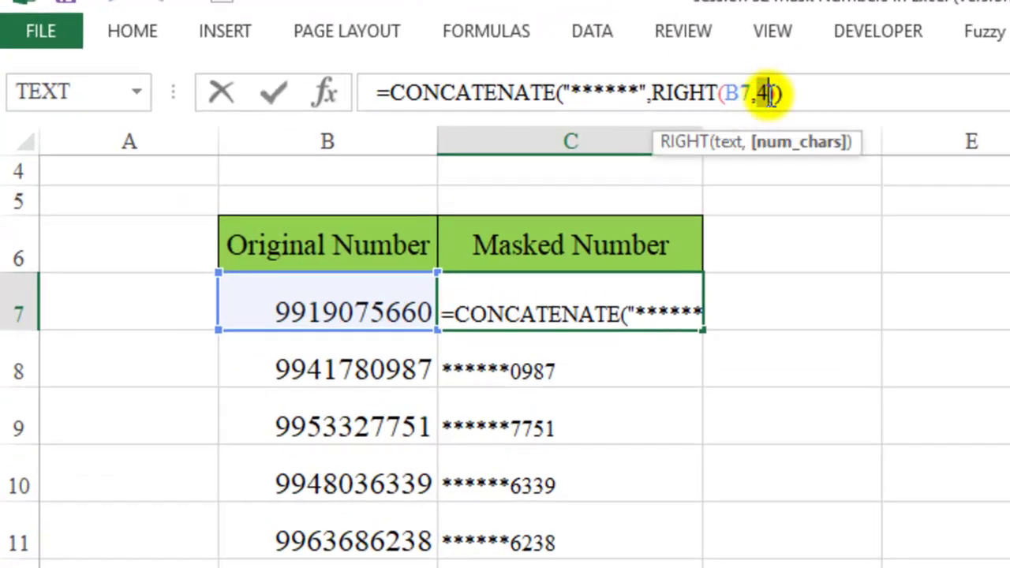
text(2)
key(Return)
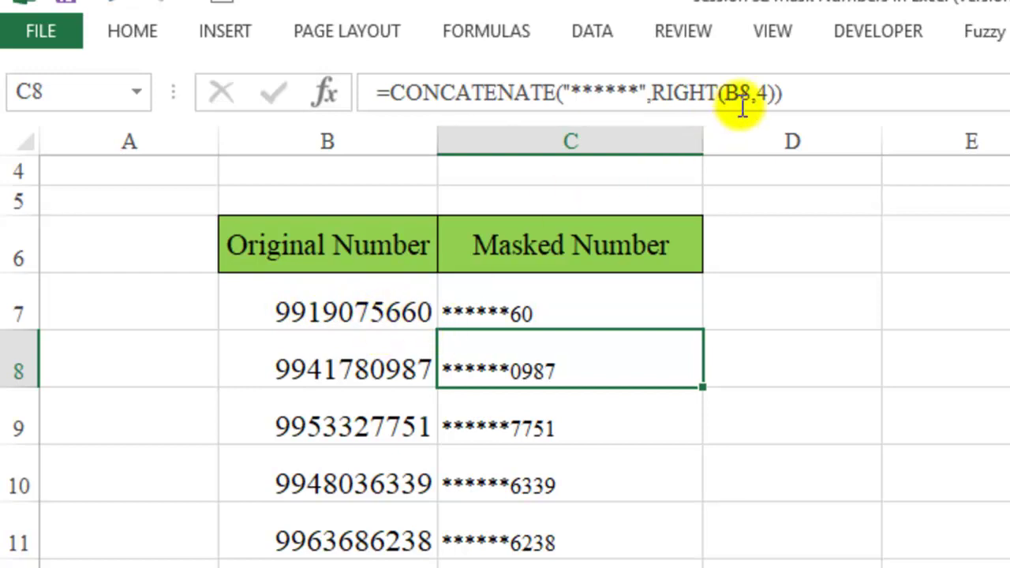
Set the number of characters in C7's RIGHT function back to 4.
click(561, 310)
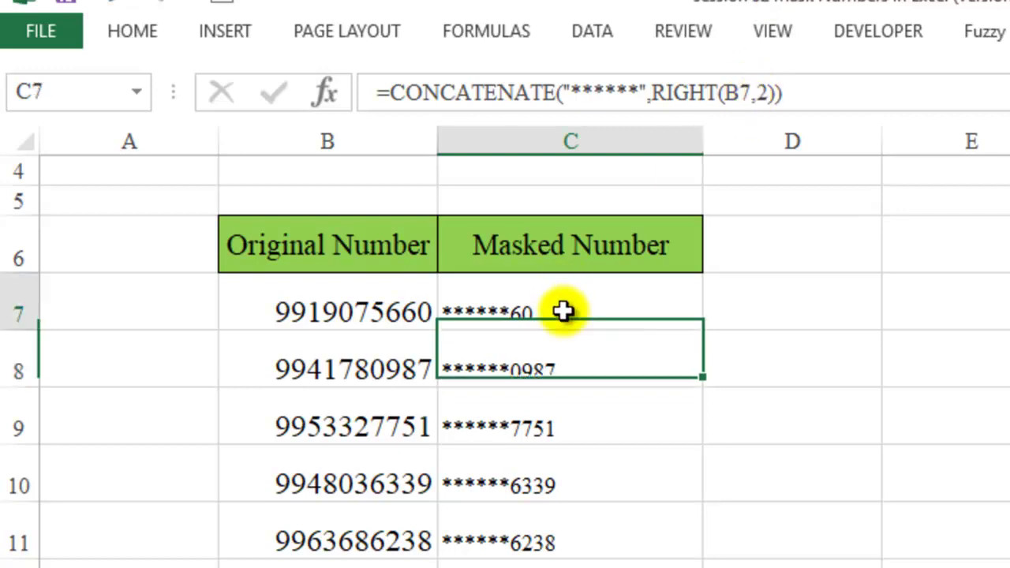
click(759, 94)
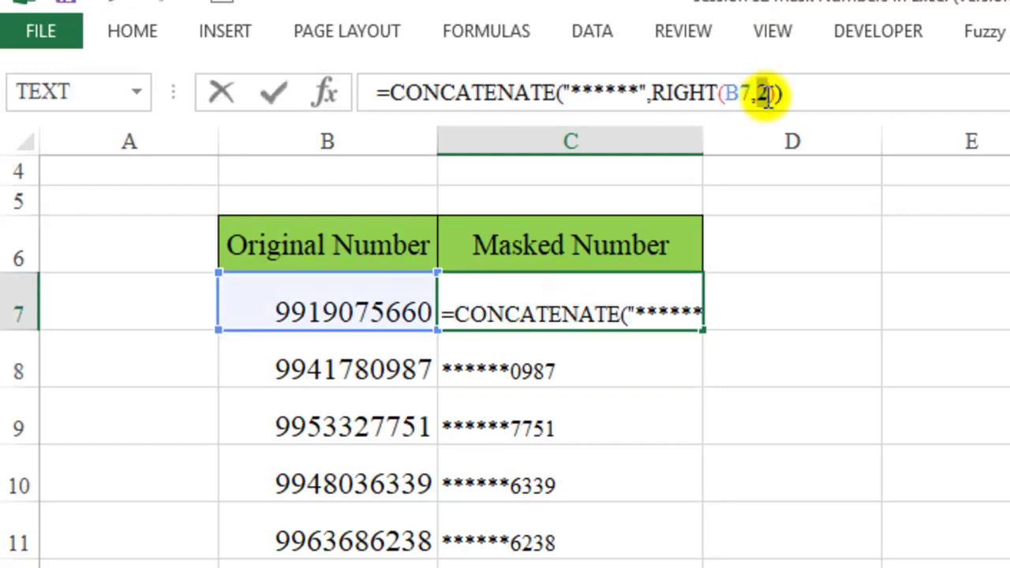
text(4)
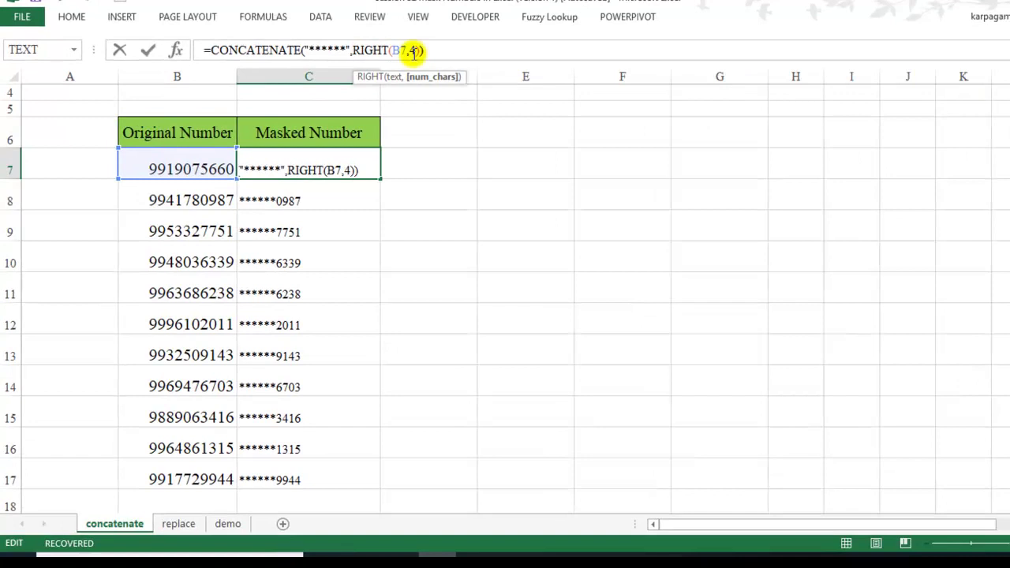
key(Return)
click(453, 322)
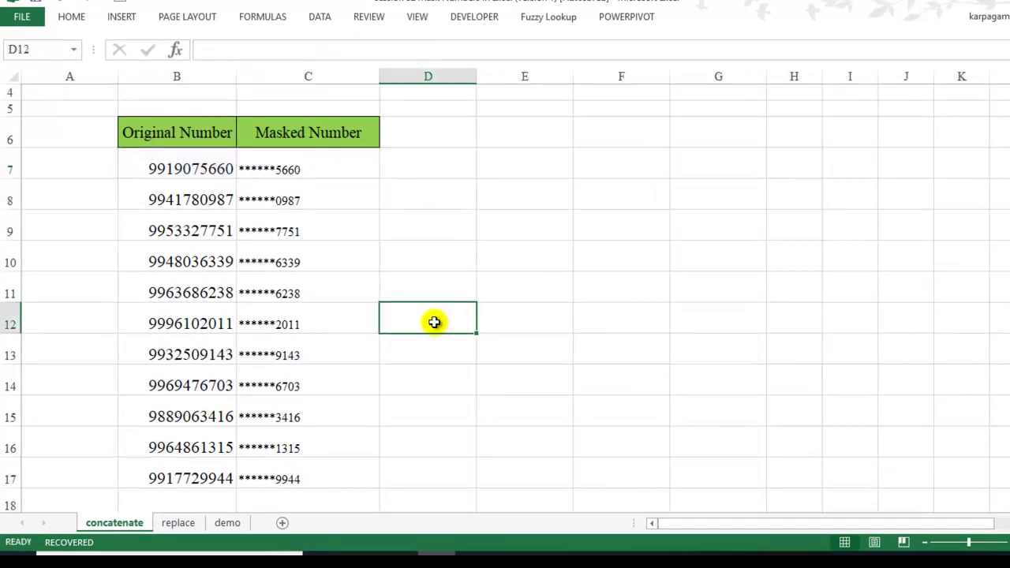
On the replace sheet, begin a REPLACE formula in C7 with B7 as the old text.
click(180, 524)
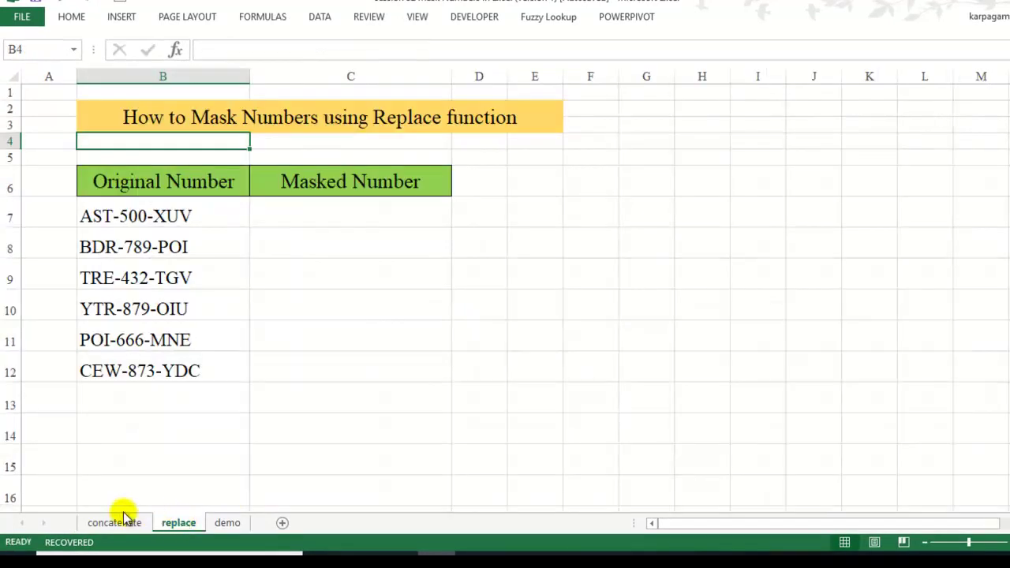
click(120, 525)
click(175, 525)
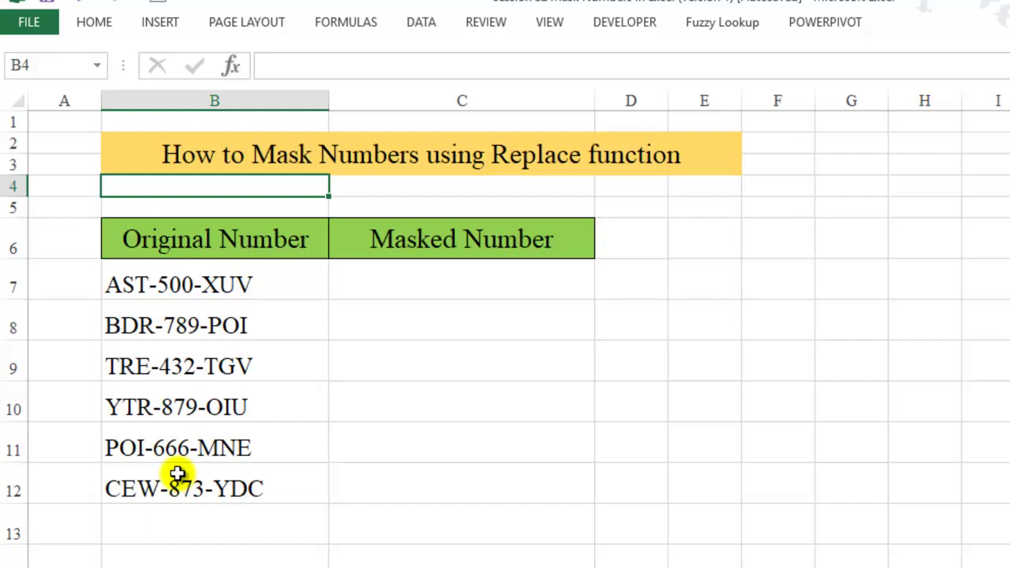
click(359, 276)
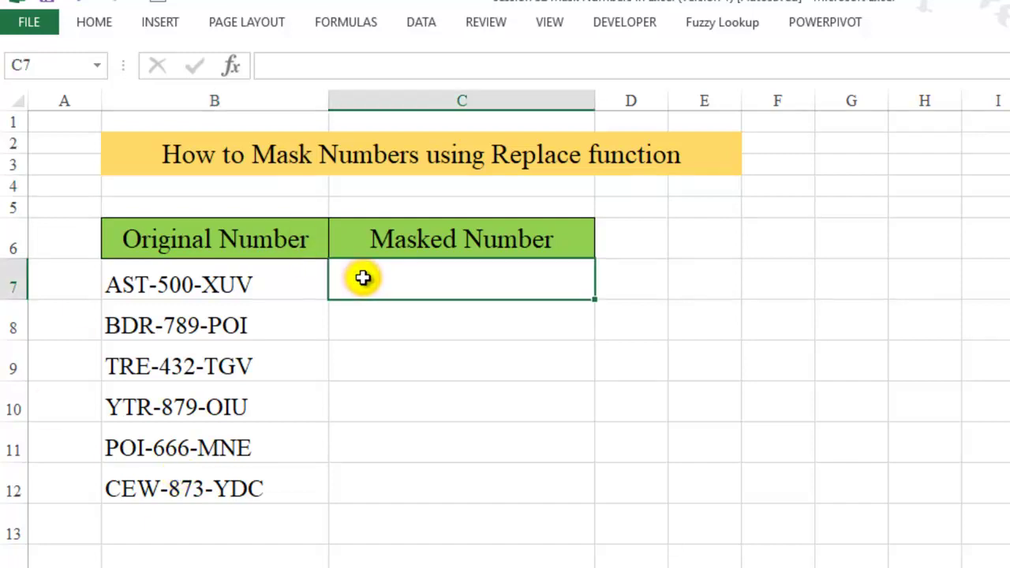
text(=repl)
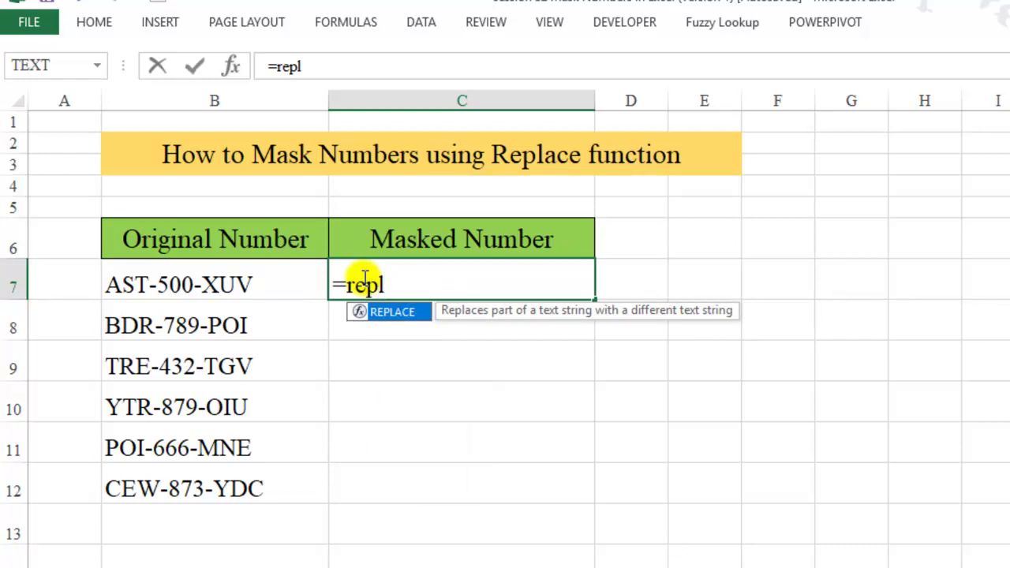
key(Tab)
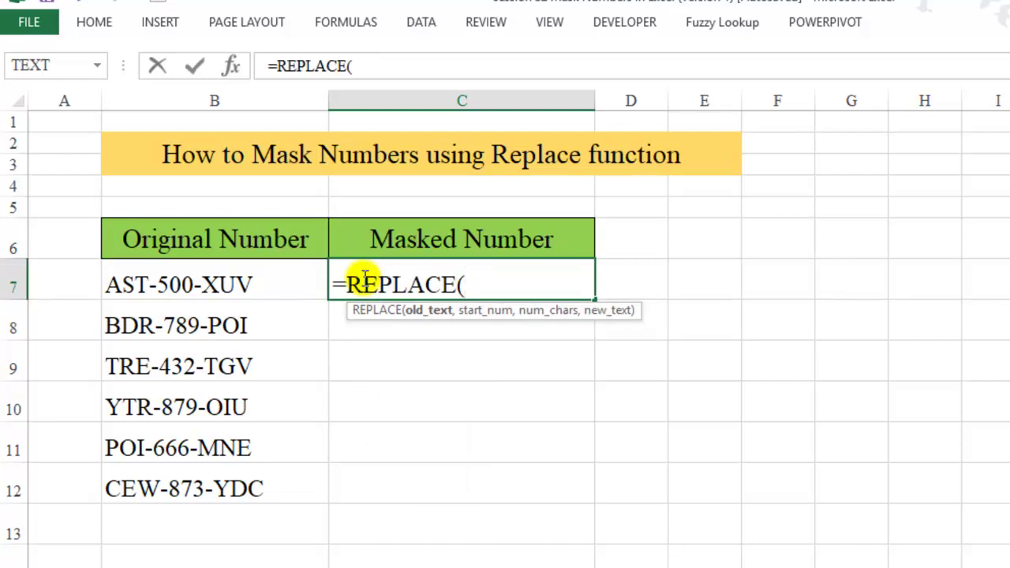
click(282, 286)
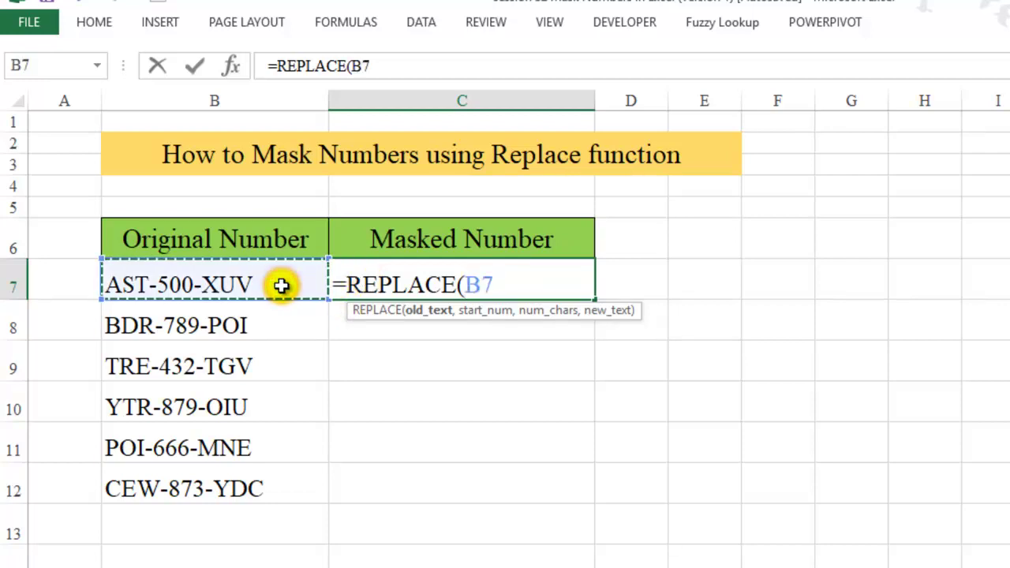
text(,)
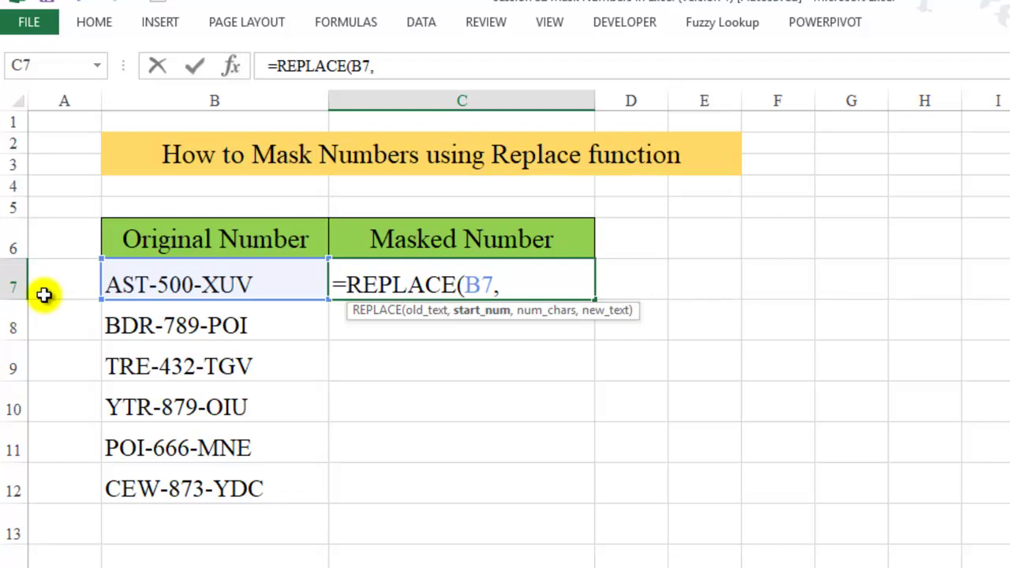
Complete the C7 REPLACE formula with start number 5, 3 characters and "***" as the new text.
text(5,)
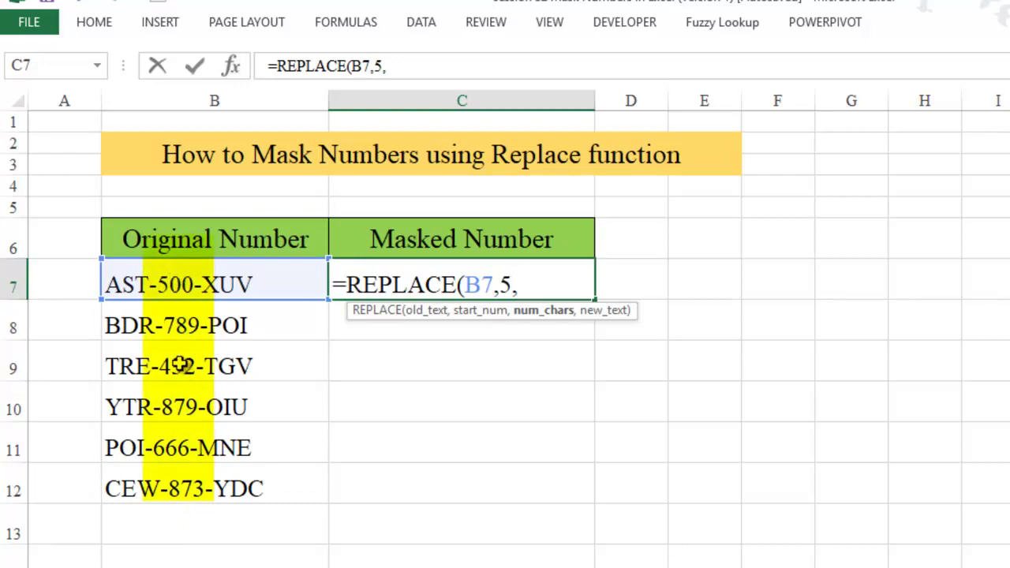
text(3)
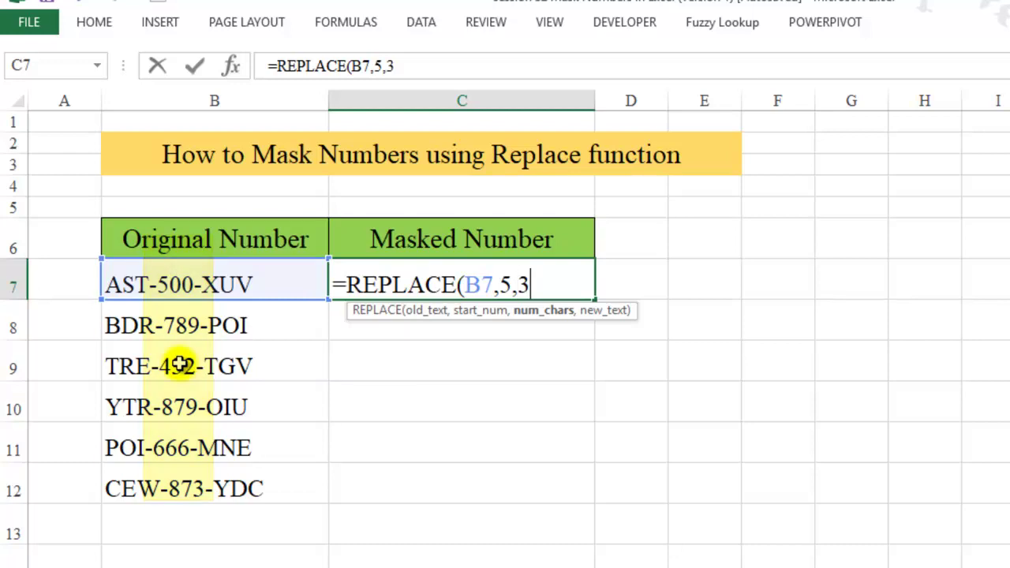
text(,)
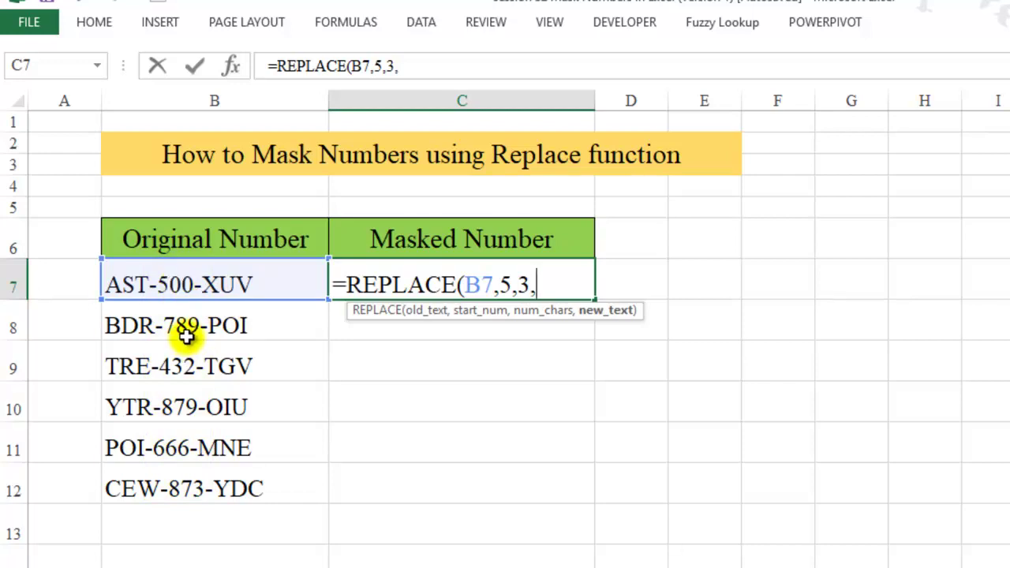
text("***)
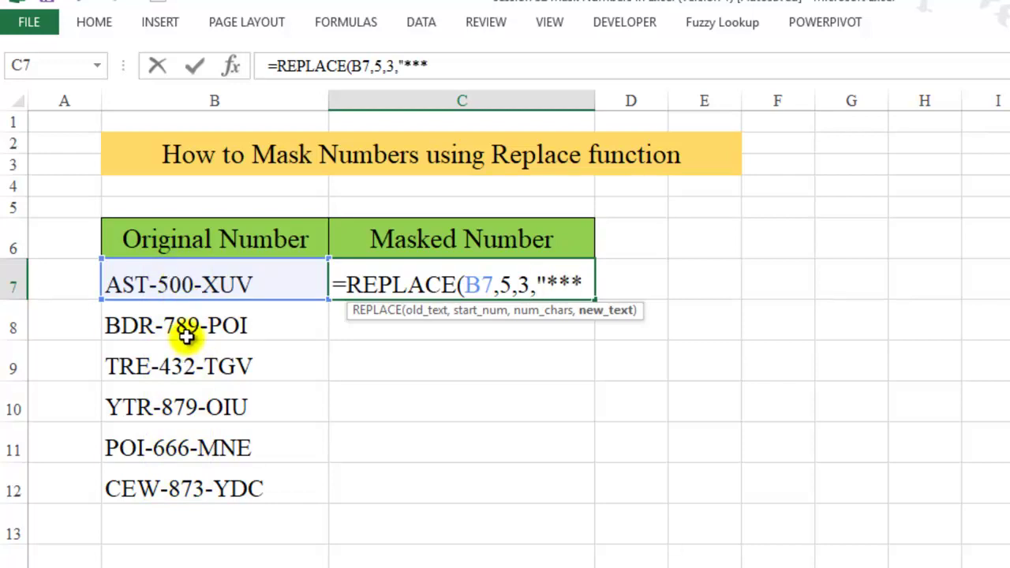
text("))
key(Return)
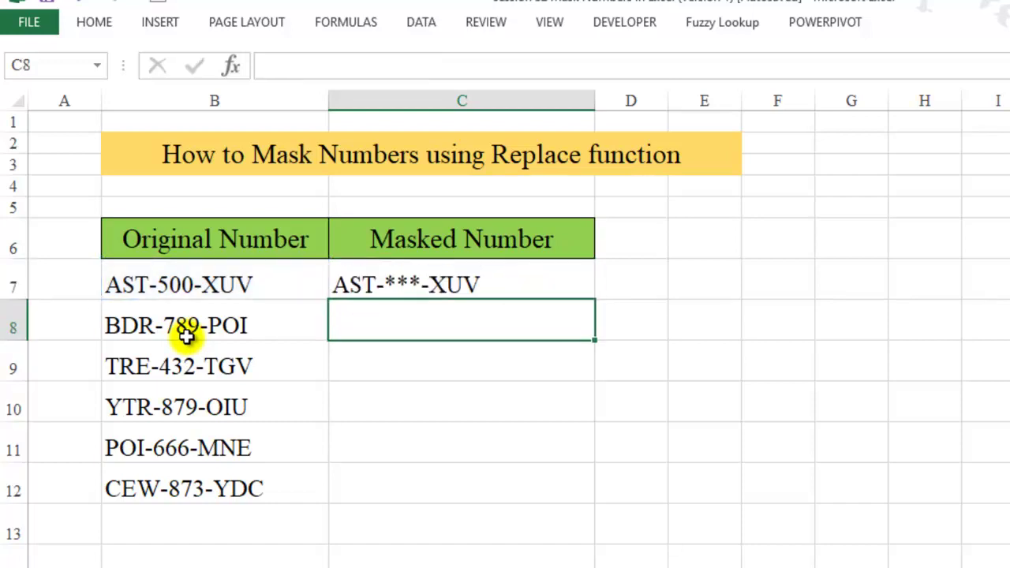
click(468, 281)
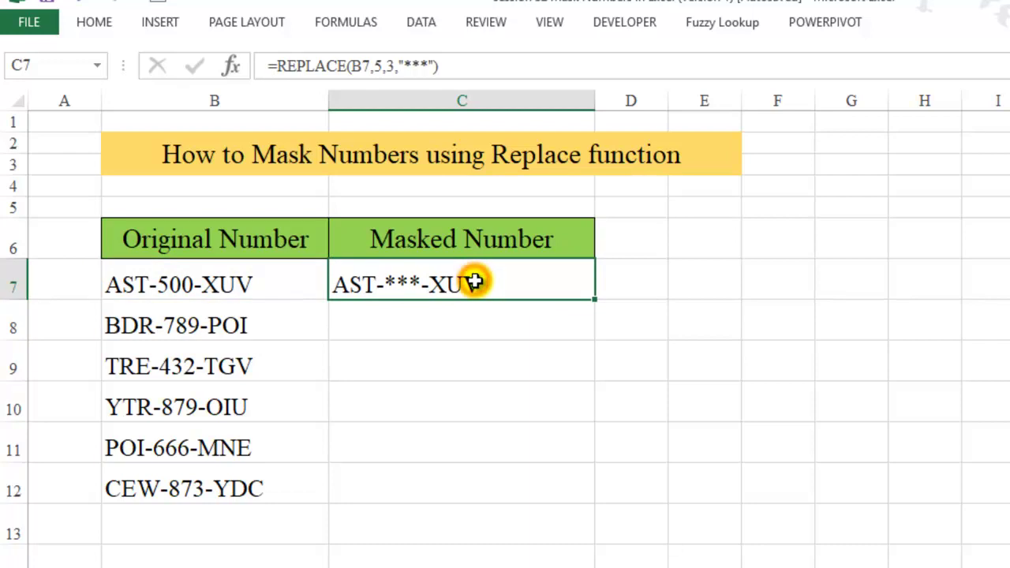
Begin a REPLACE formula in C8 with B8 as the old text, start number 5 and 3 characters.
click(433, 320)
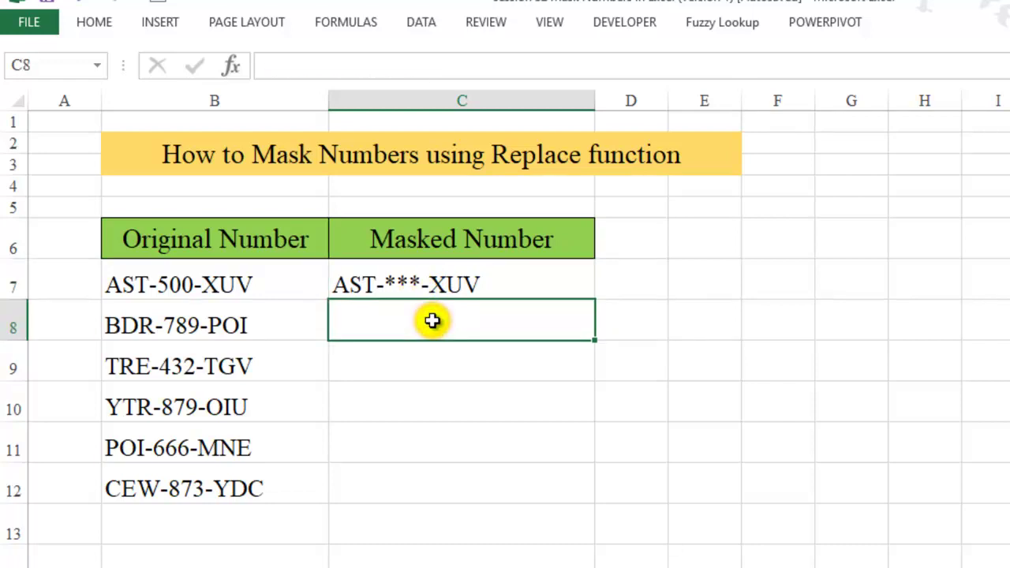
text(=rep)
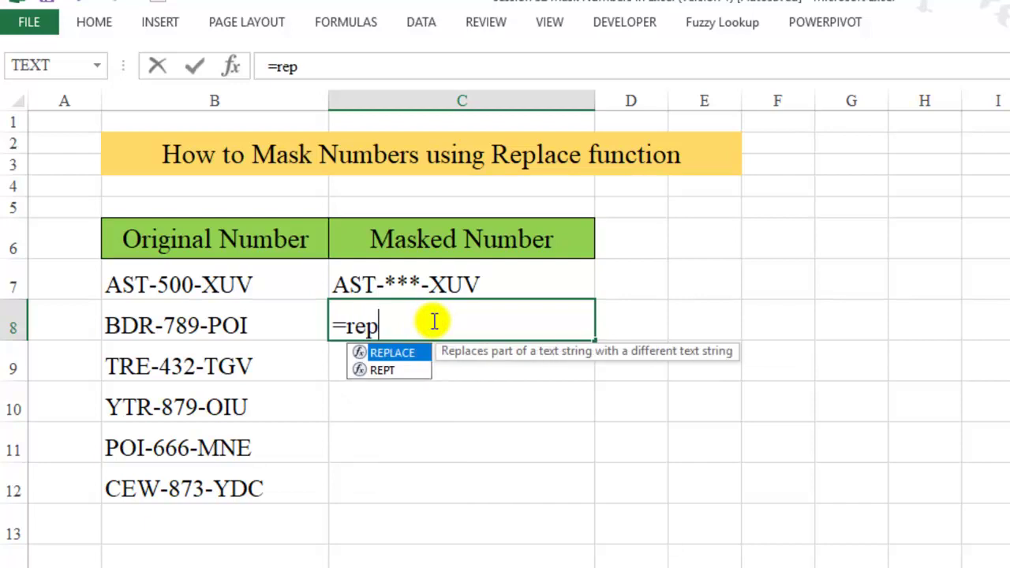
key(Tab)
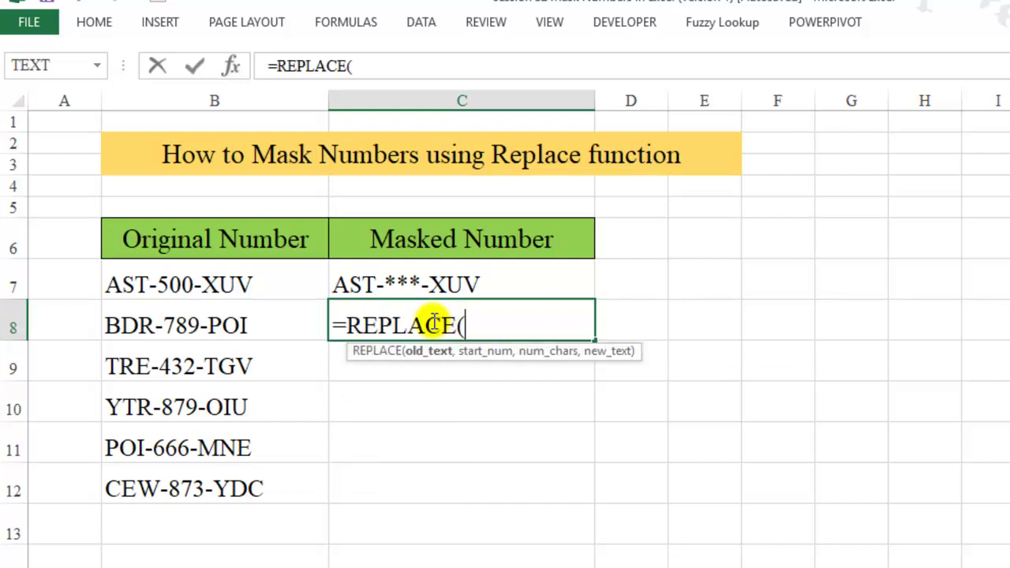
click(267, 326)
text(,)
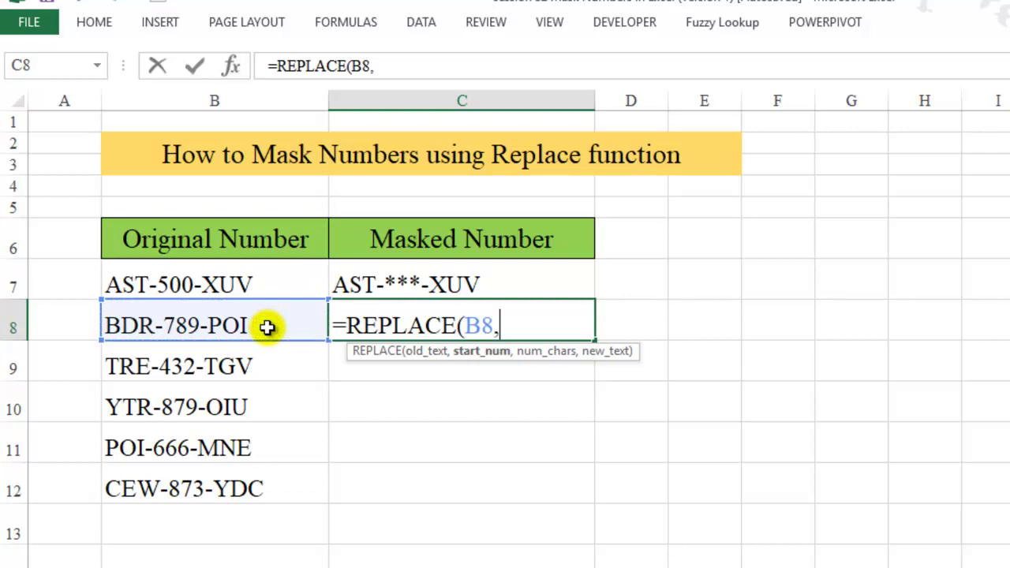
text(5)
text(,)
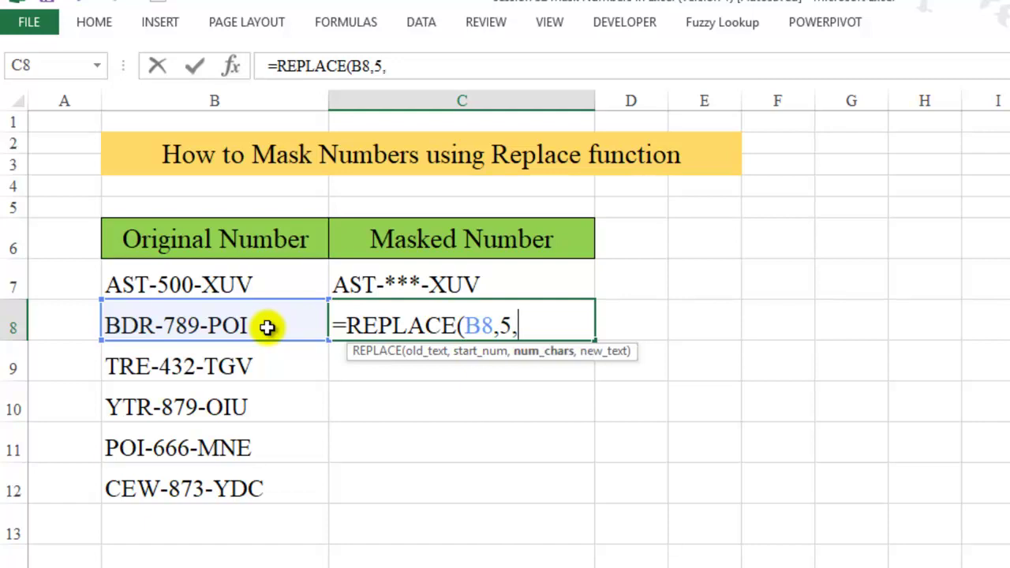
text(3,)
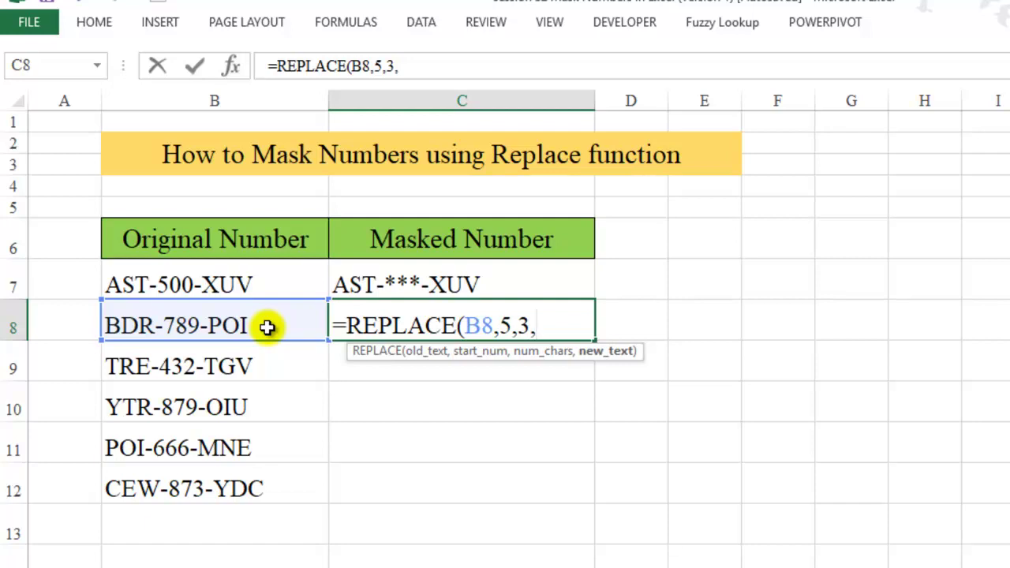
Complete the C8 formula with REPT("*",3) as REPLACE's new text.
text(rept)
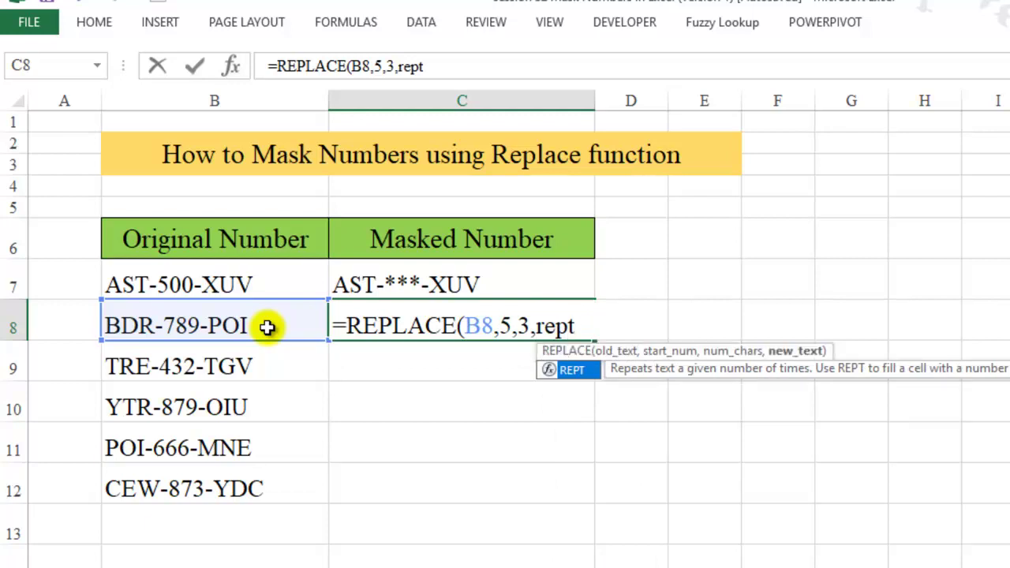
key(Tab)
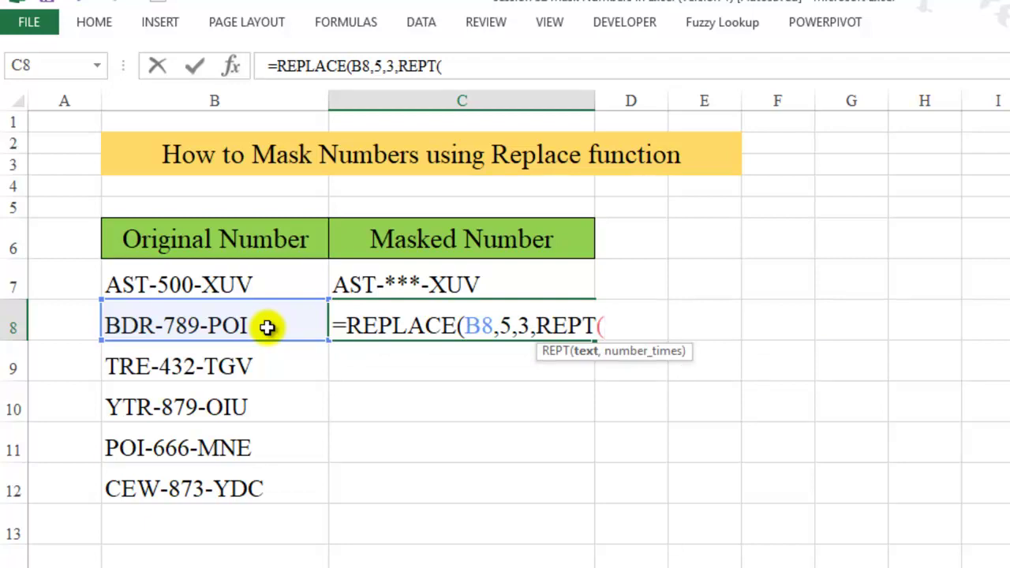
text("*",)
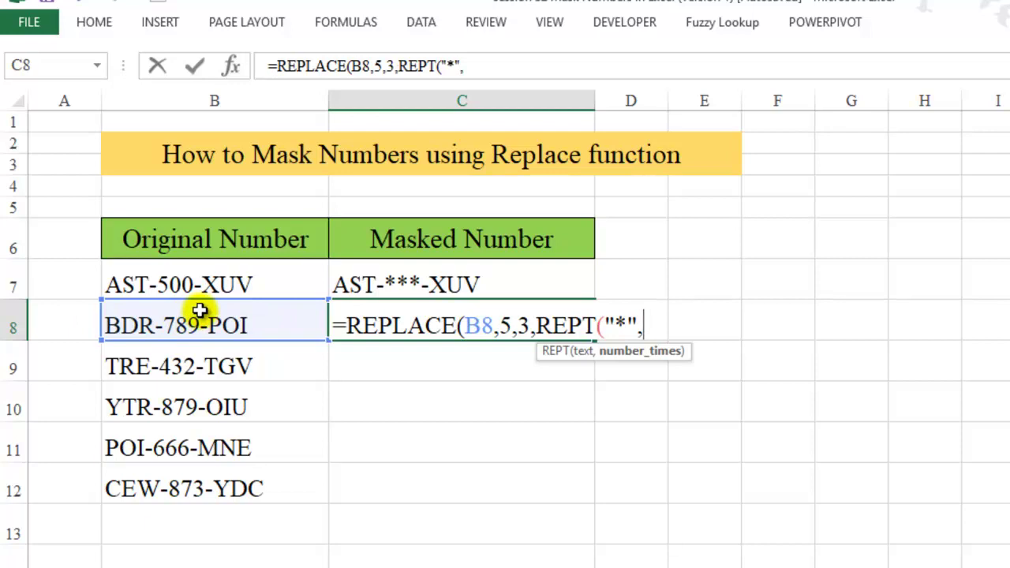
text(3)))
key(Return)
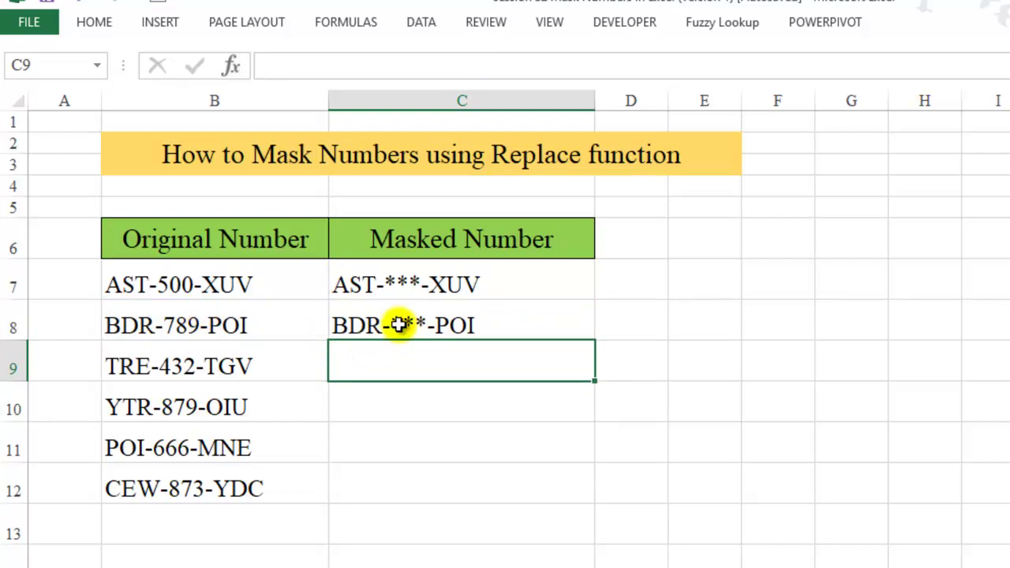
Compare the new-text arguments of the C7 and C8 formulas, examining the asterisks in each.
click(438, 291)
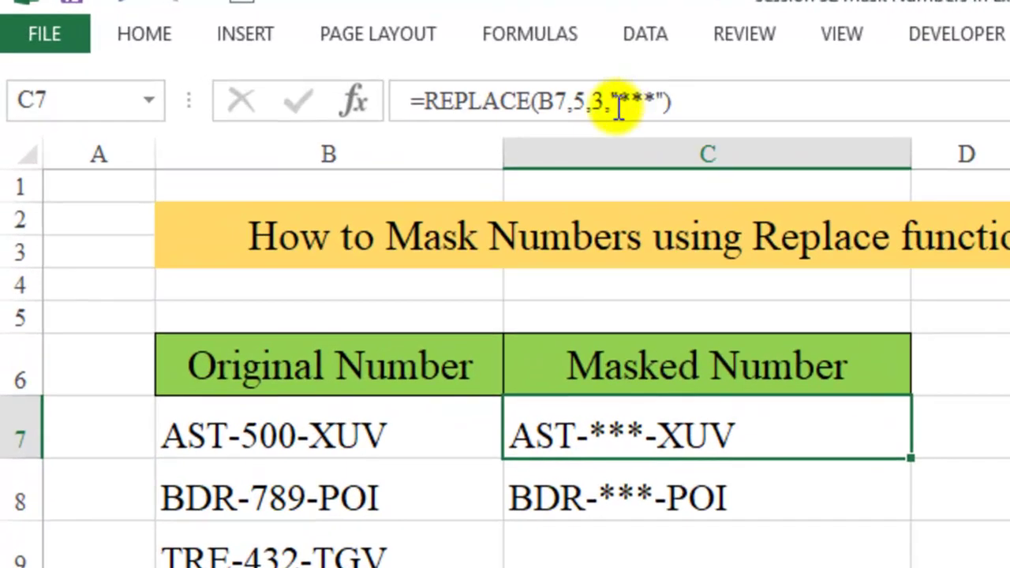
click(583, 96)
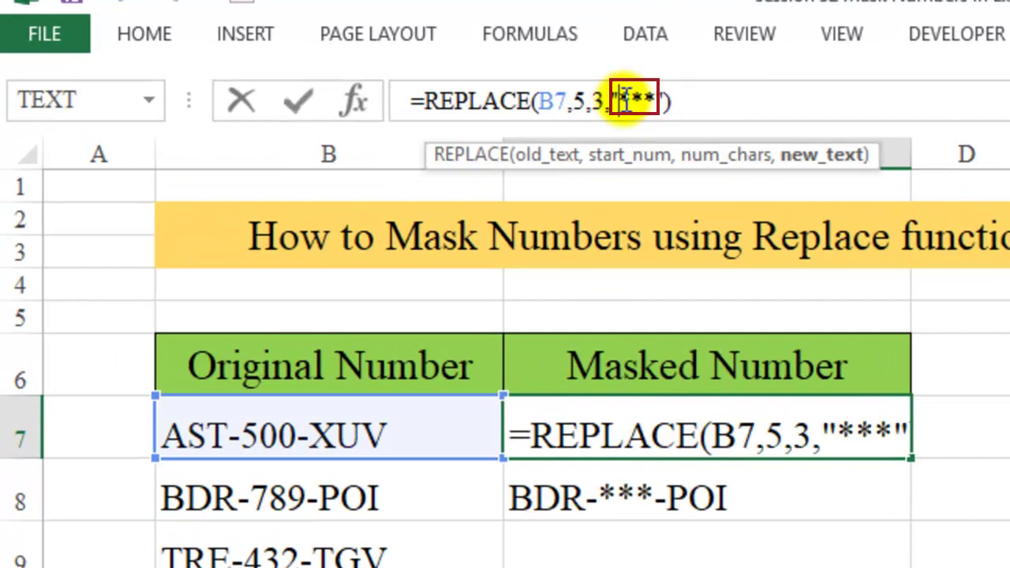
drag(646, 100, 657, 100)
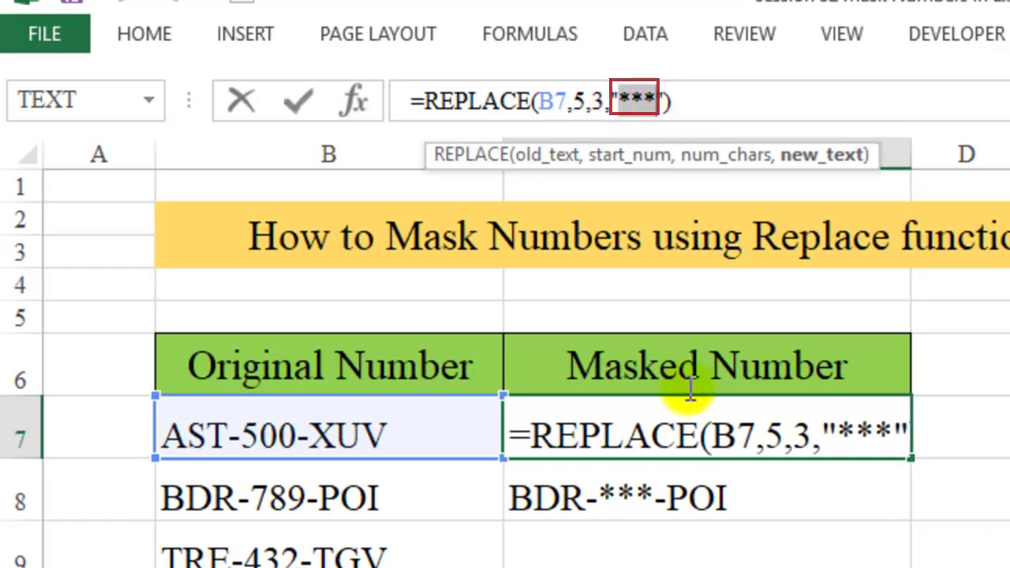
key(Return)
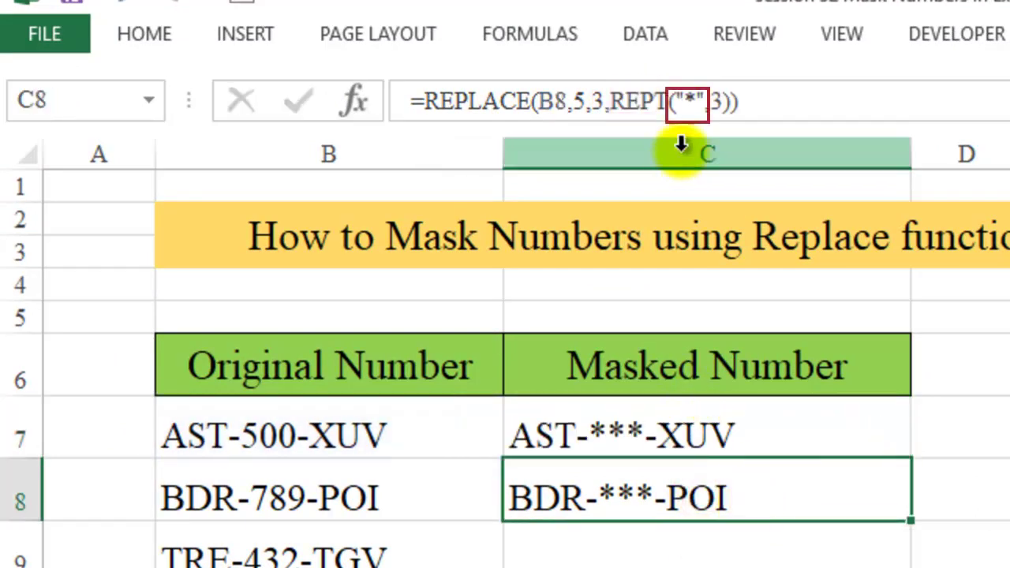
click(688, 101)
drag(688, 101, 694, 101)
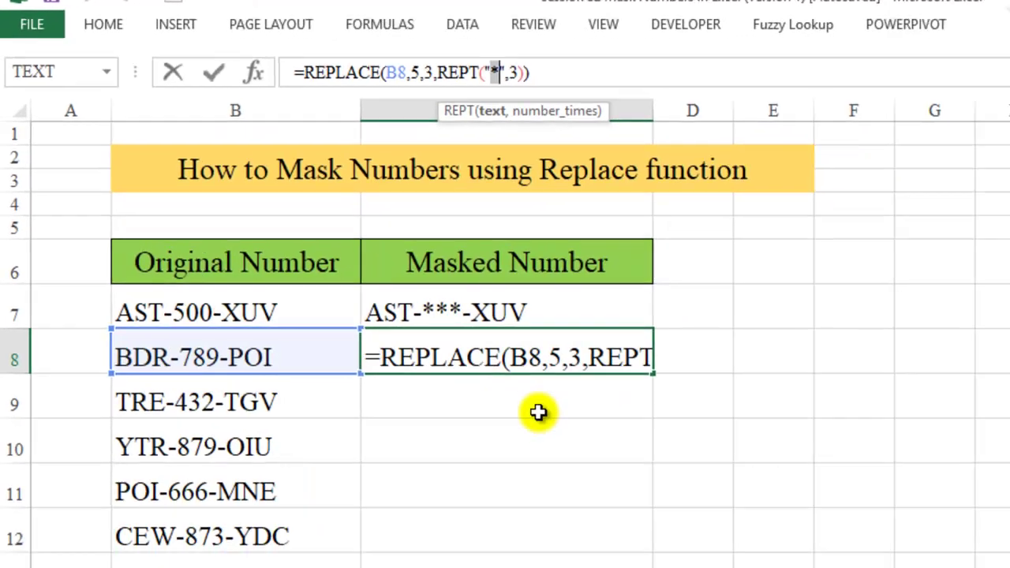
click(497, 395)
Fill the C8 masking formula down the Masked Number column to C12.
click(526, 329)
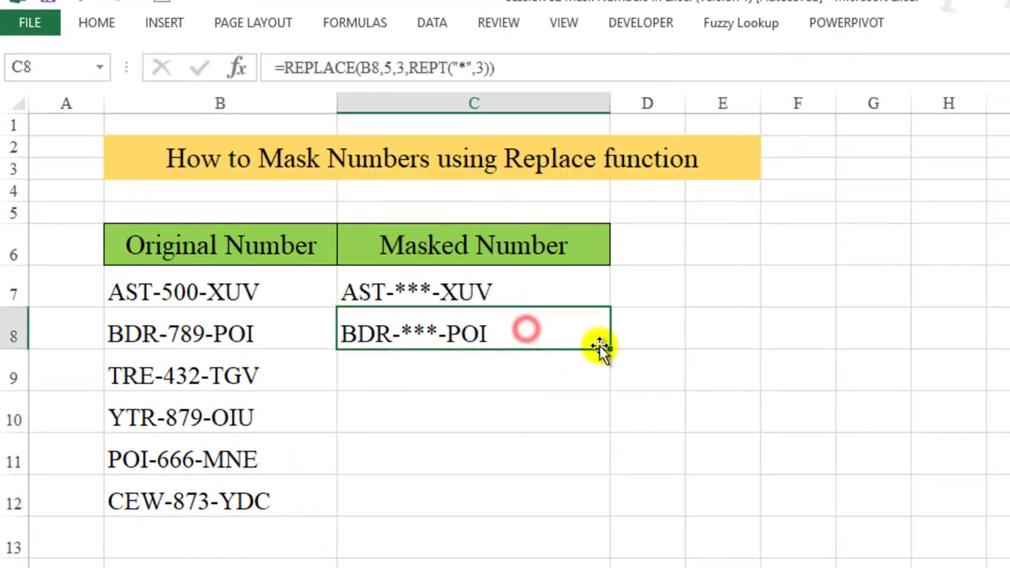
double_click(601, 347)
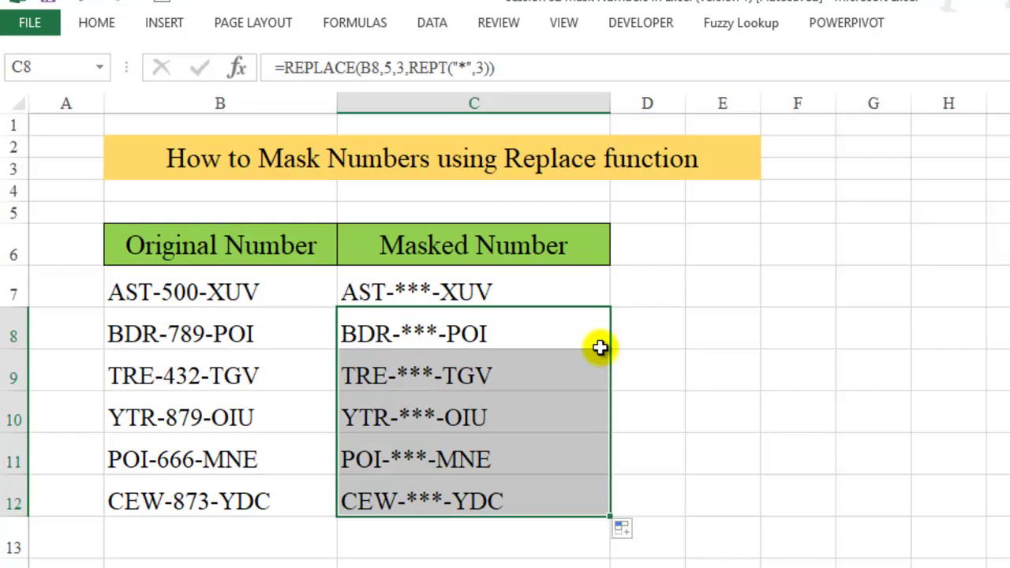
click(865, 378)
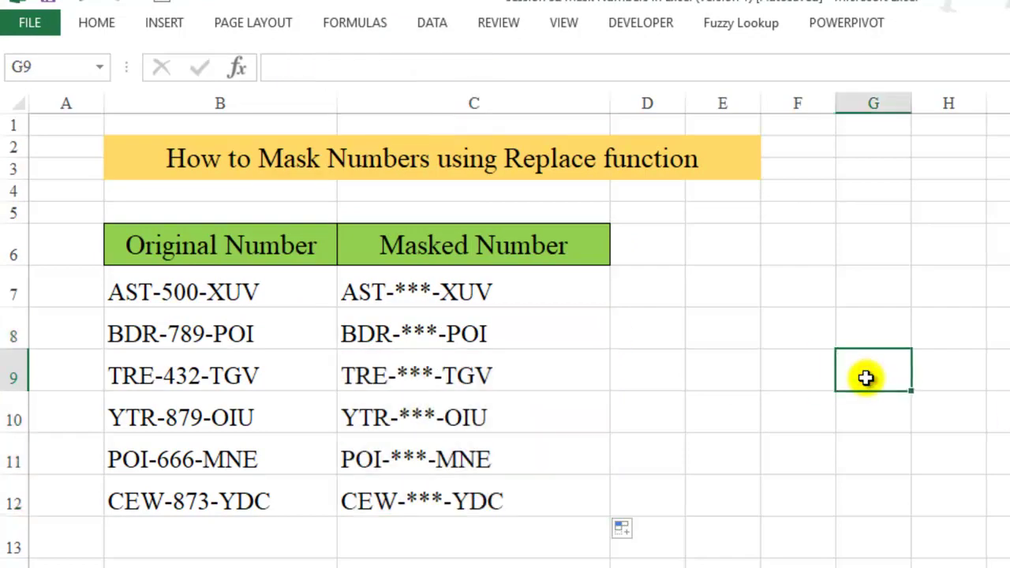